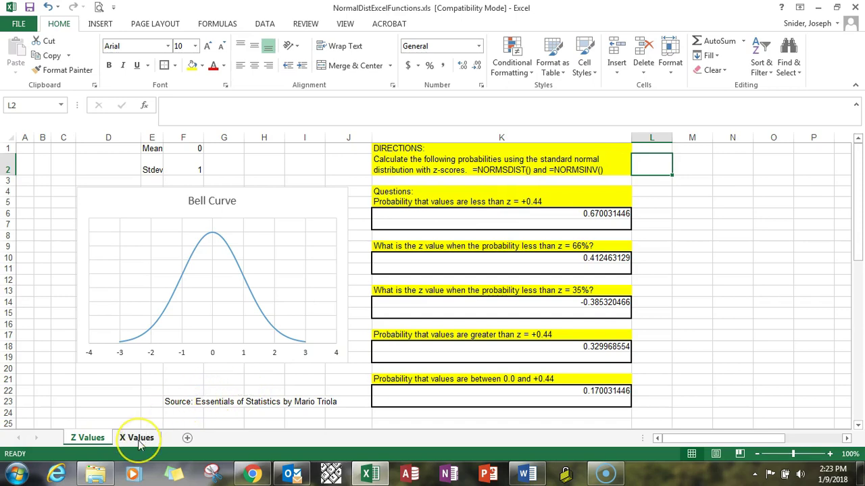
Step: Go to the X Values sheet with mean 67.25, standard deviation 10.33 and five pulse questions
left_click(139, 439)
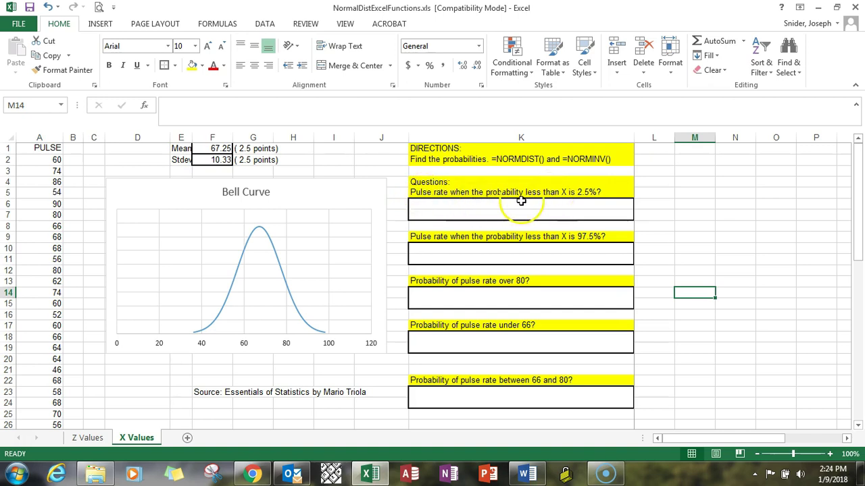
Step: Enter =NORMINV(.025,F1,F2) in K6 so the 2.5% pulse rate reads 46.9942
left_click(603, 206)
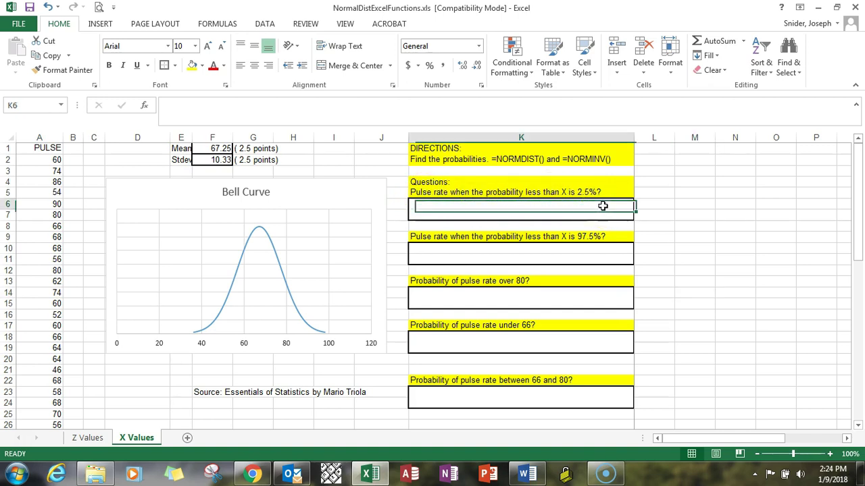
type("=norm")
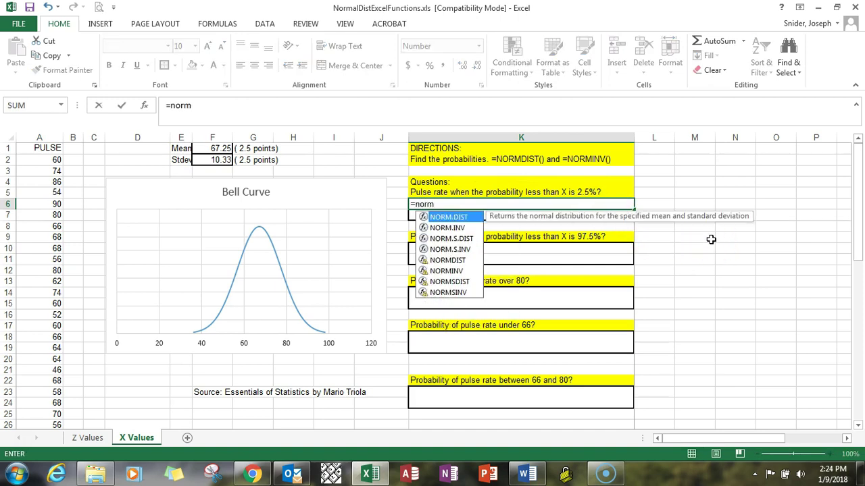
type("inv")
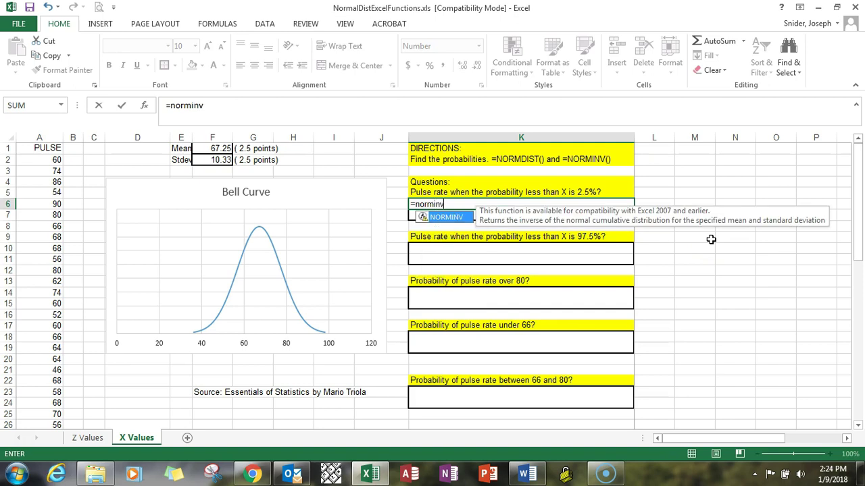
type("(")
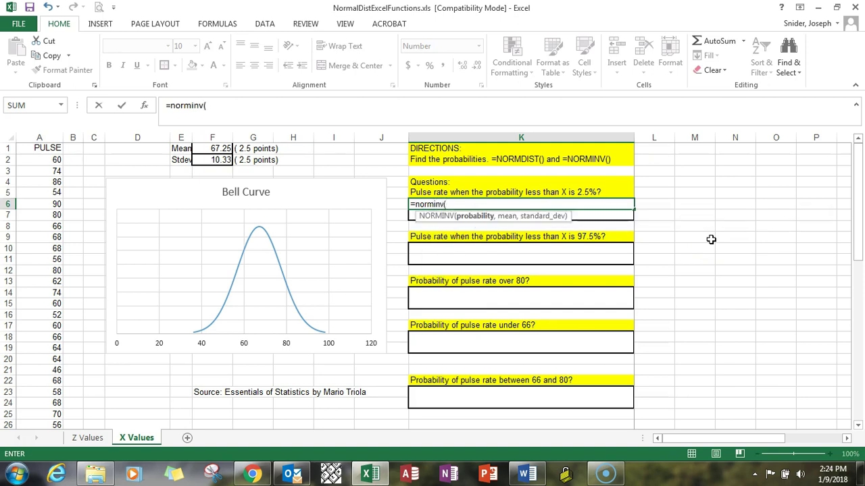
type(".025,")
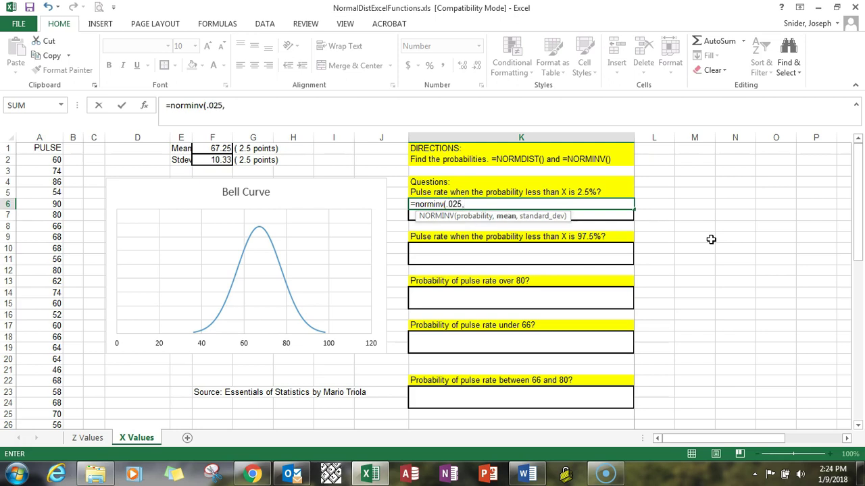
type("f1,f")
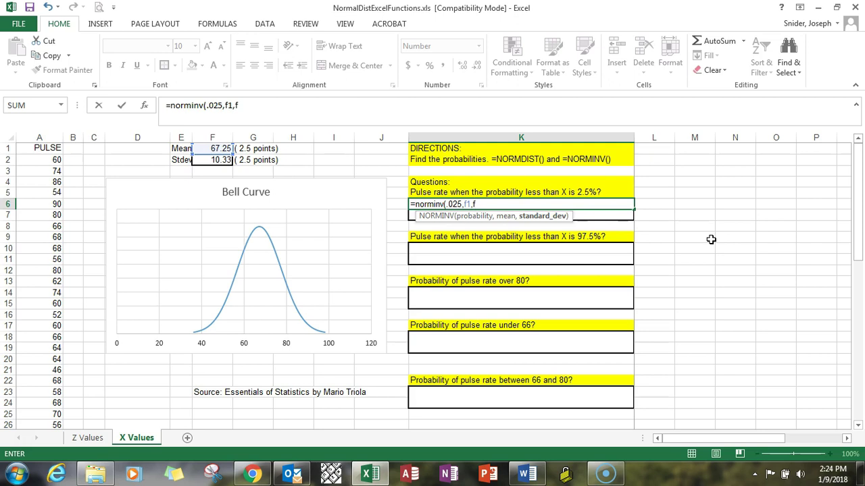
type("2,")
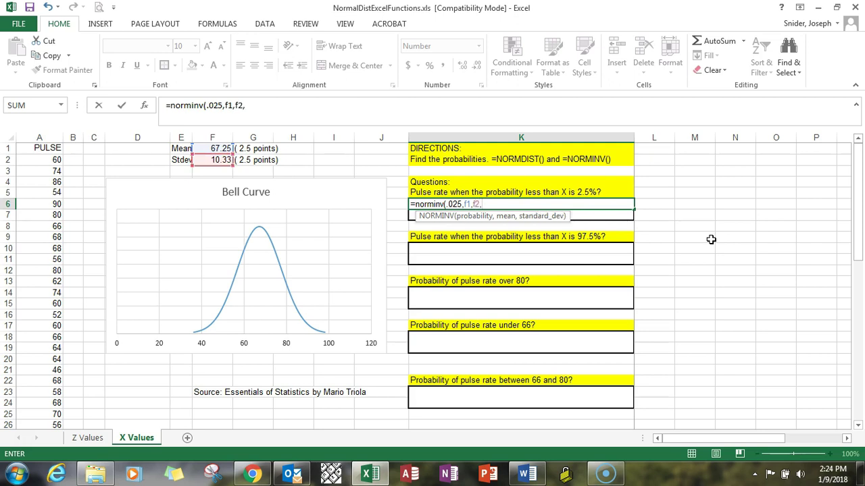
key("BackSpace")
type(")")
key("Return")
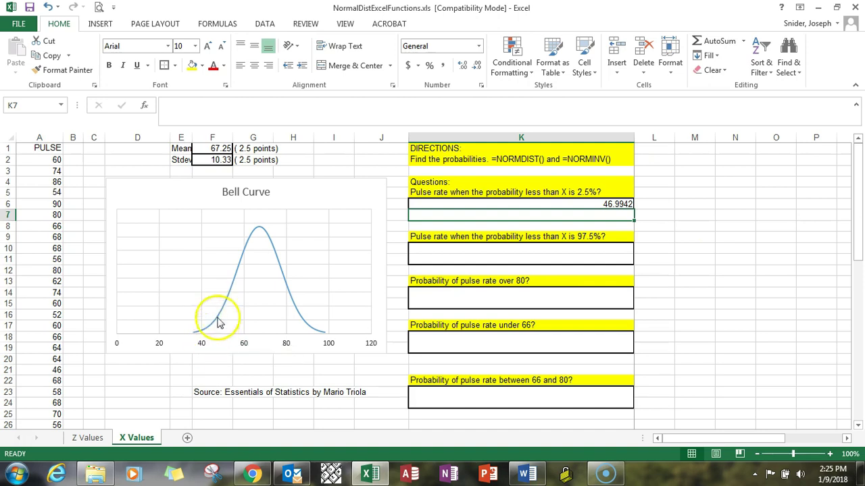
Step: Enter =NORMINV(.975,F1,F2) in K10, giving a 97.5% pulse rate of 87.5058
left_click(609, 248)
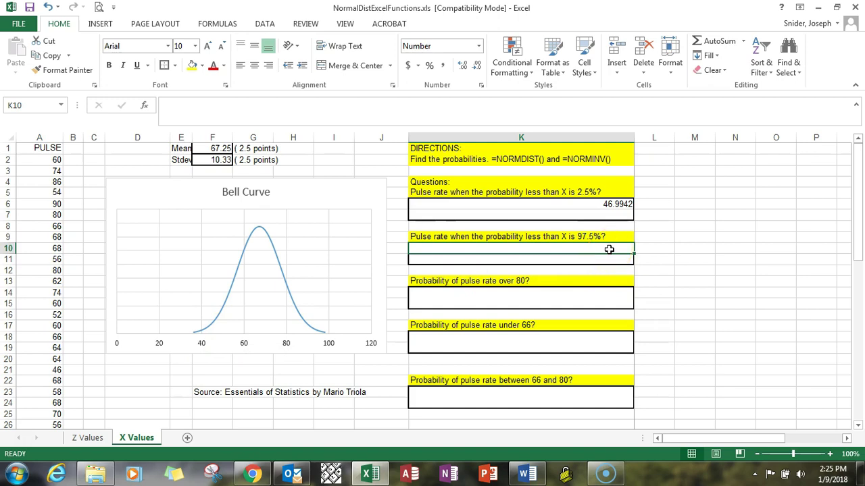
type("=no")
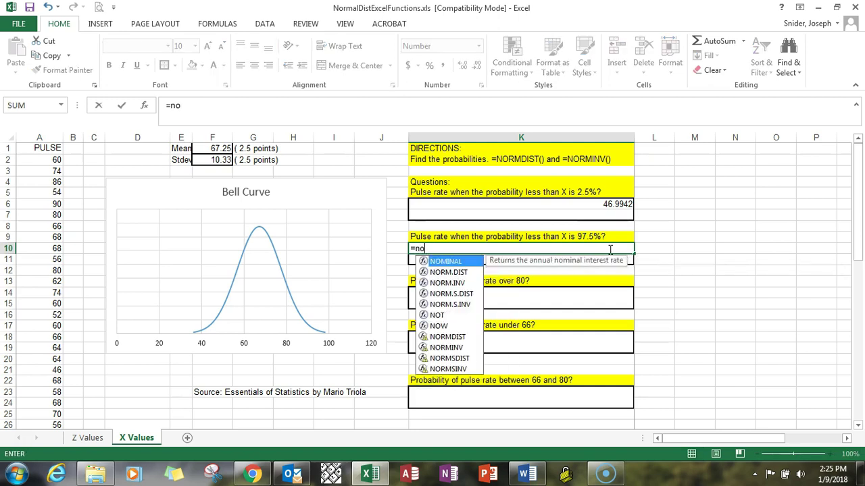
type("rminv(")
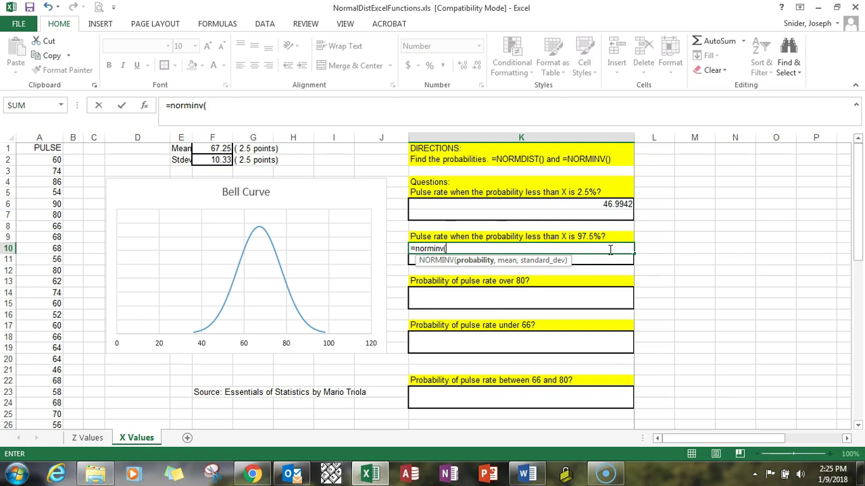
type(".975,f1,f2")
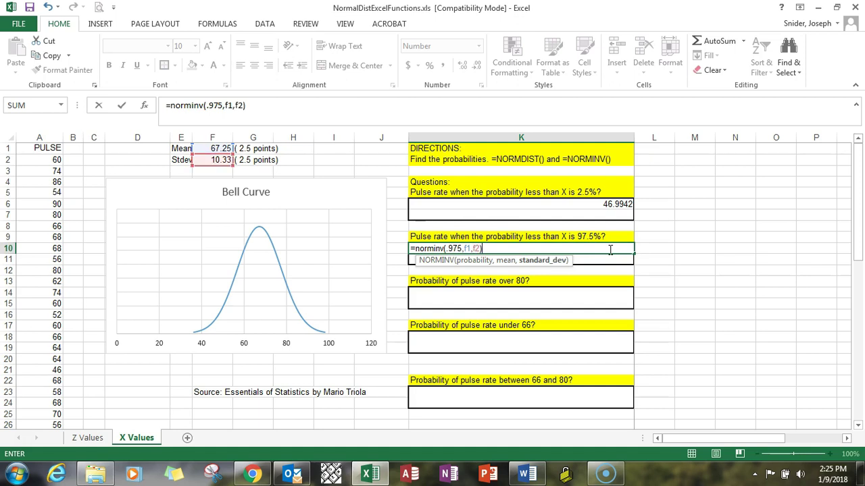
type(")")
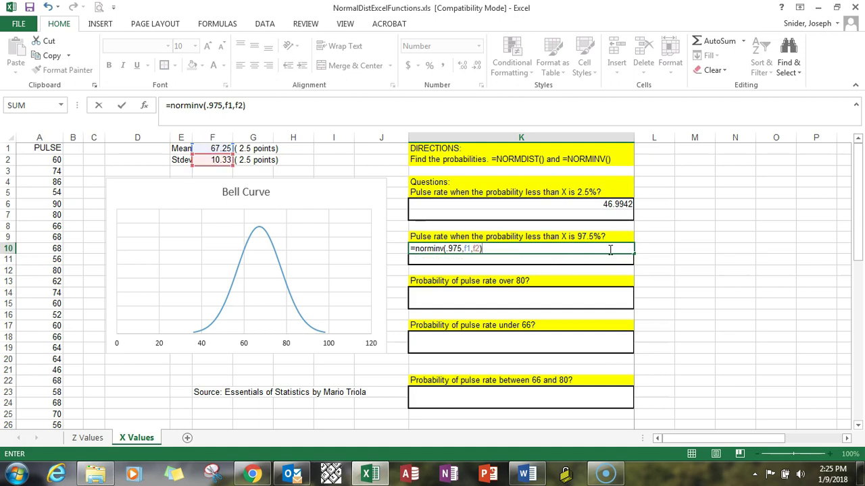
key("Return")
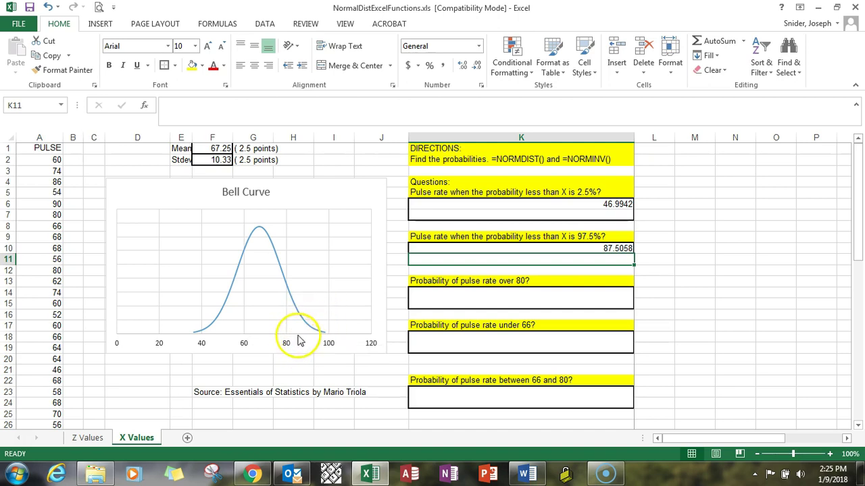
Step: Enter =NORMDIST(80,F1,F2,TRUE) in the over-80 box K14, which returns 0.8913
left_click(611, 292)
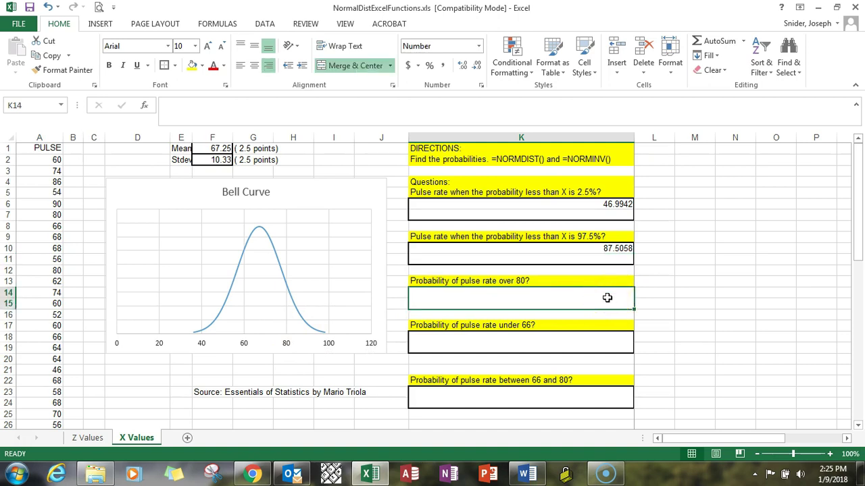
type("=")
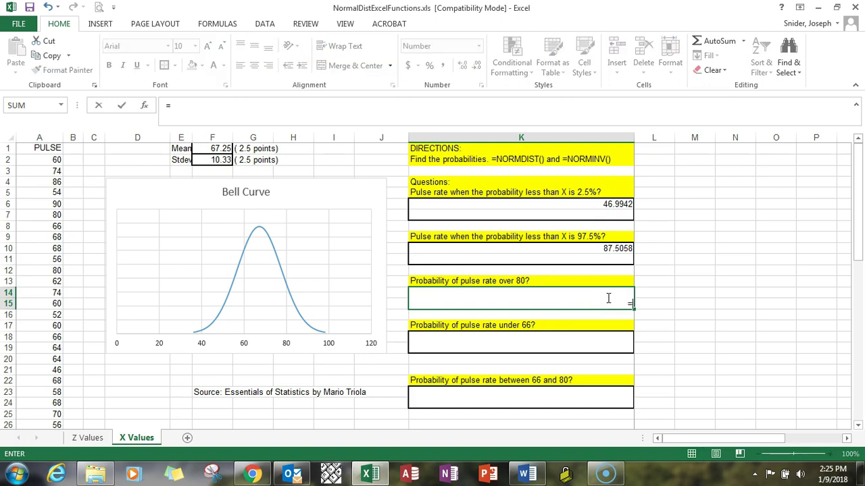
type("norm")
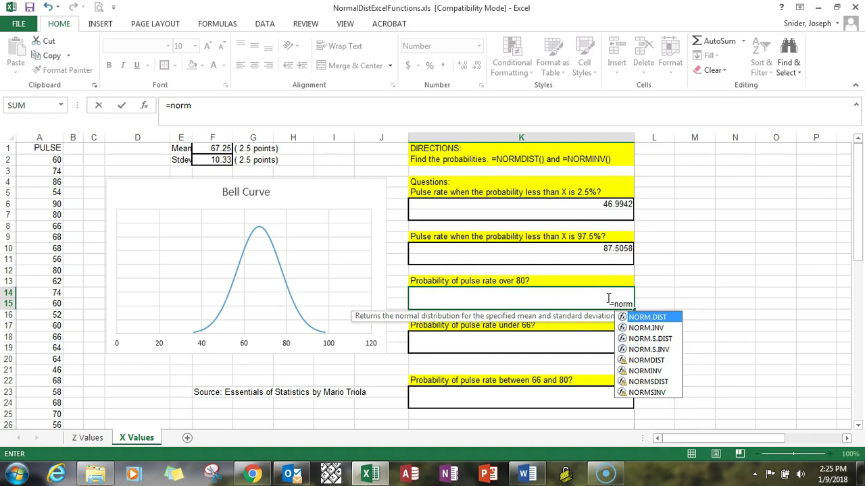
type("dist")
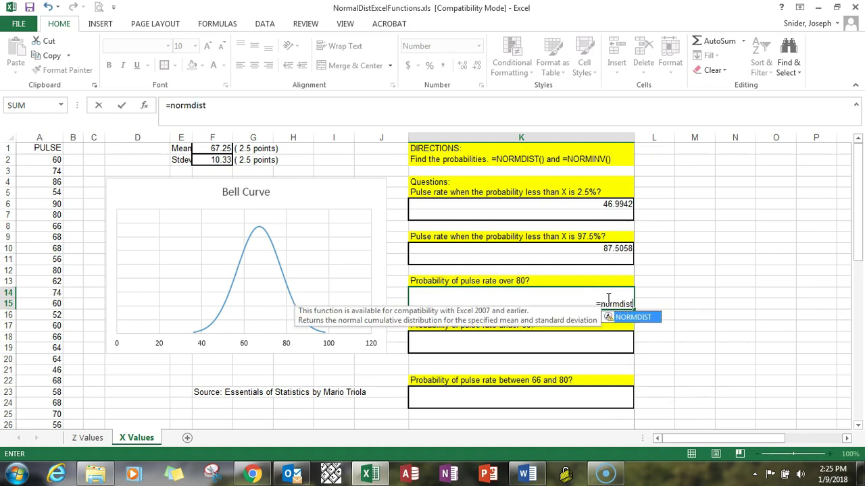
type("(")
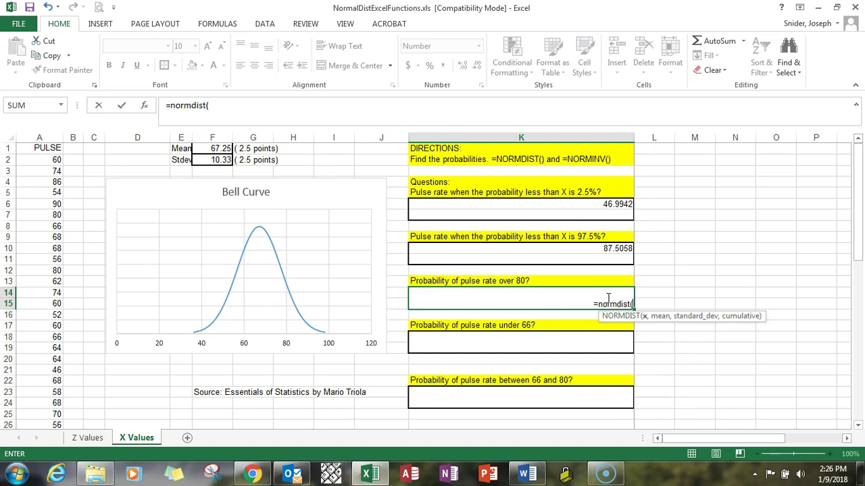
type("80,")
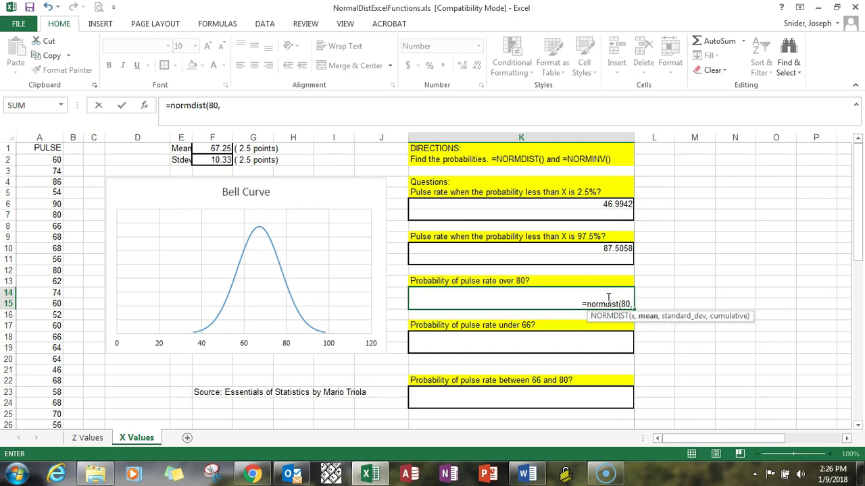
type("f1,f2")
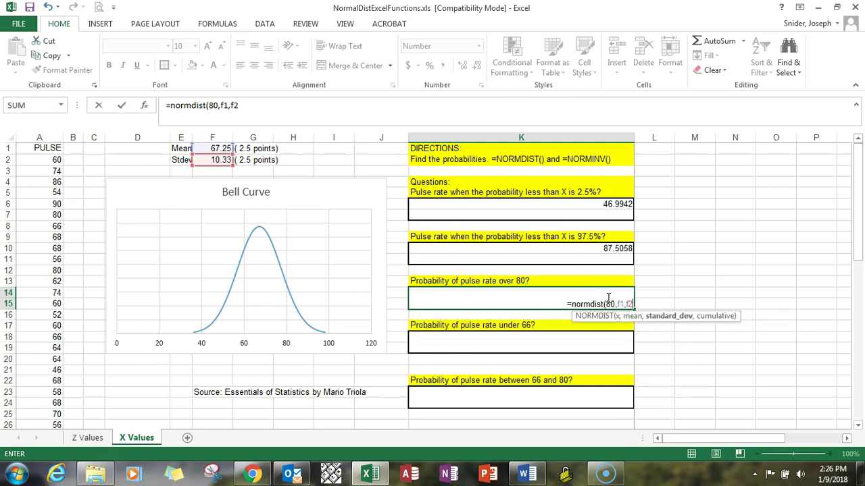
type(",true)")
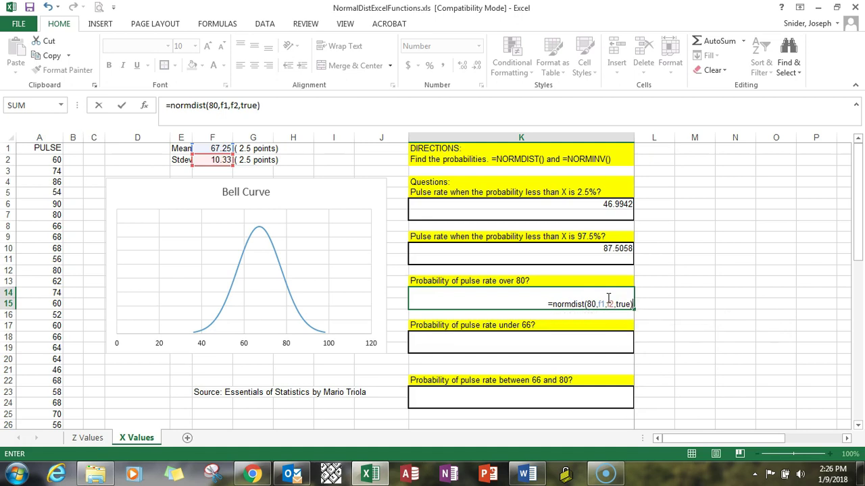
key("Return")
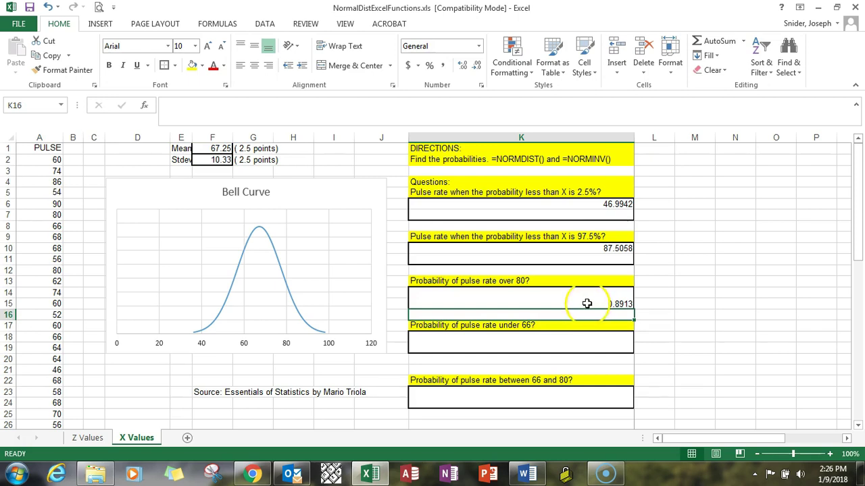
Step: Insert 1- before NORMDIST in K14's formula so it shows the upper-tail 0.1087
left_click(586, 300)
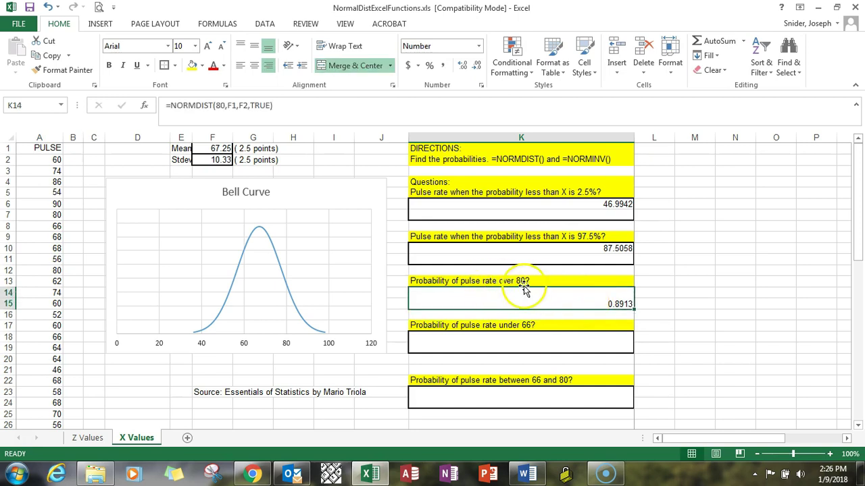
left_click(170, 105)
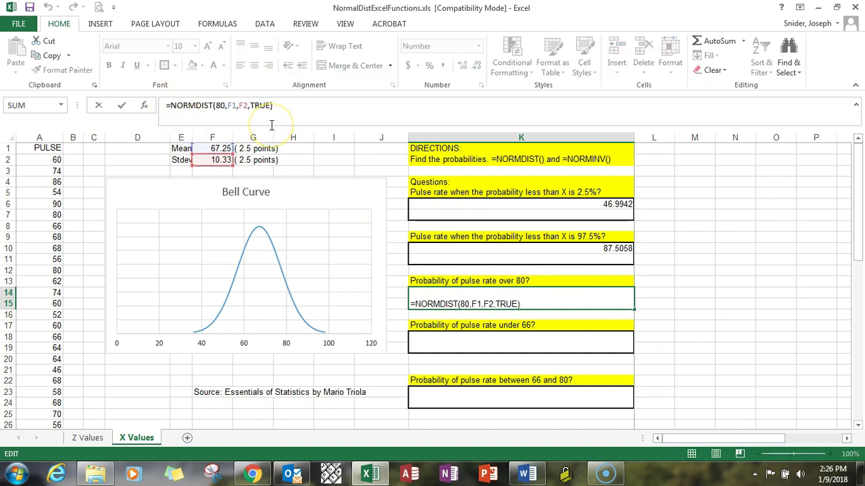
type("1-")
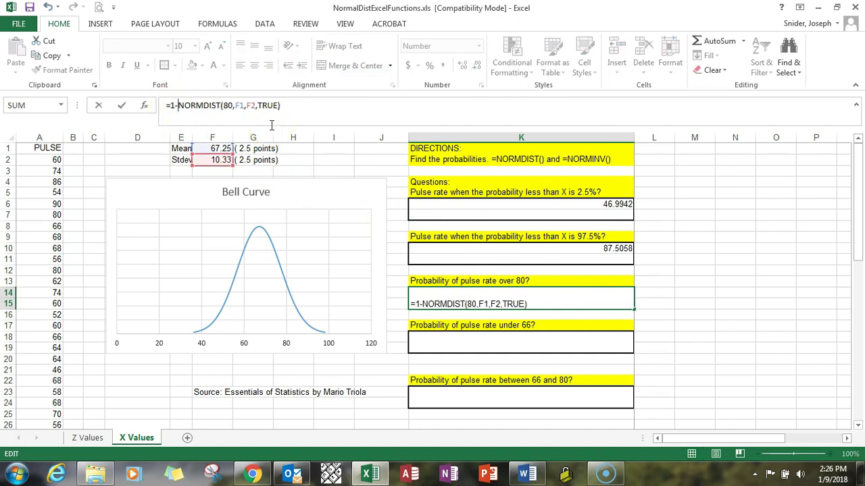
key("Return")
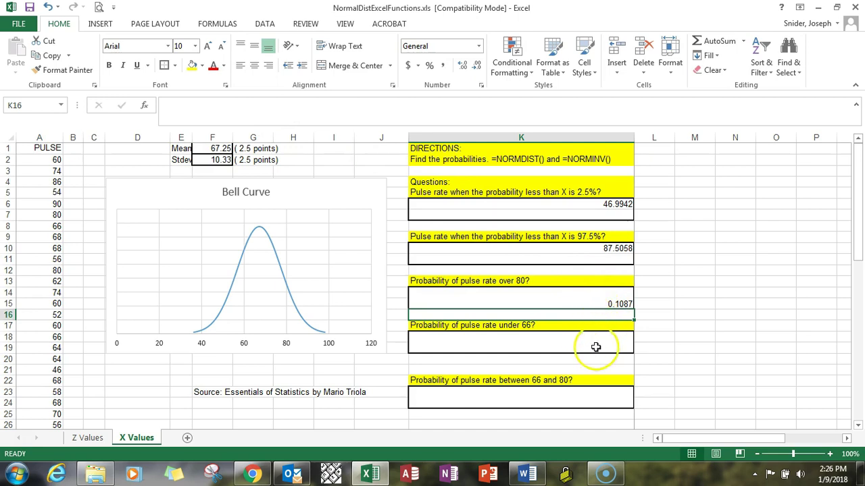
Step: Enter =NORMDIST(66,F1,F2,TRUE) in K18 so the under-66 probability shows 0.451865002
left_click(625, 346)
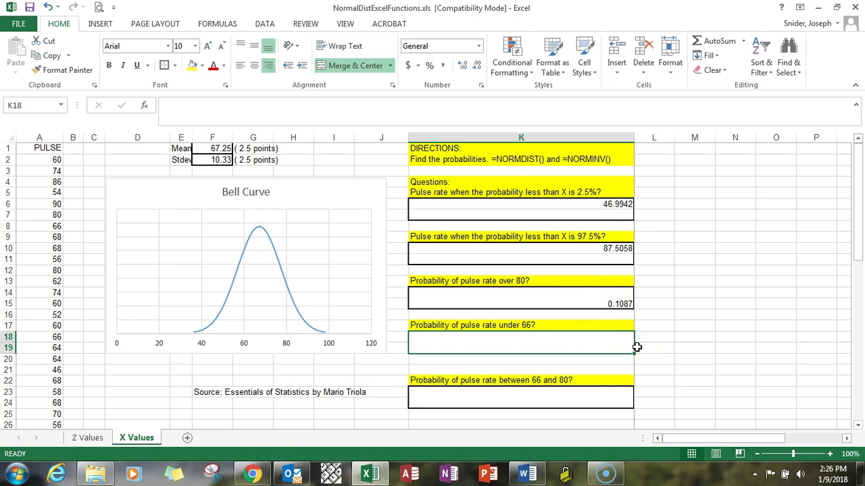
type("=nor")
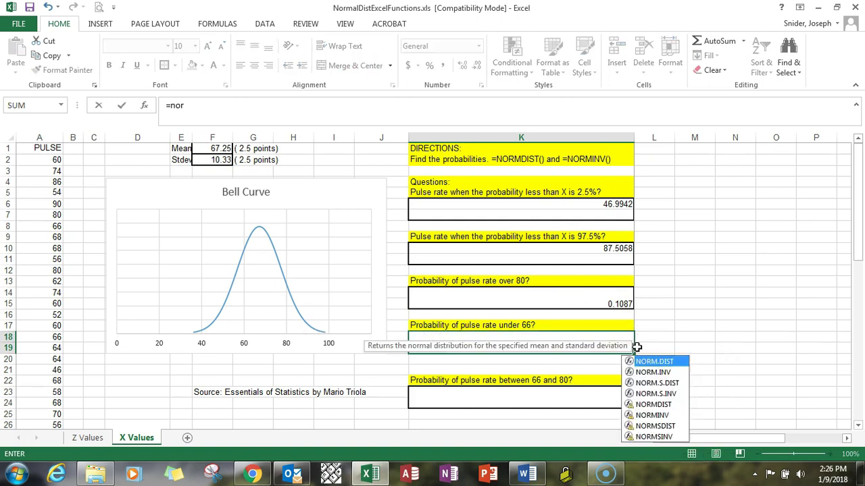
type("mdist(")
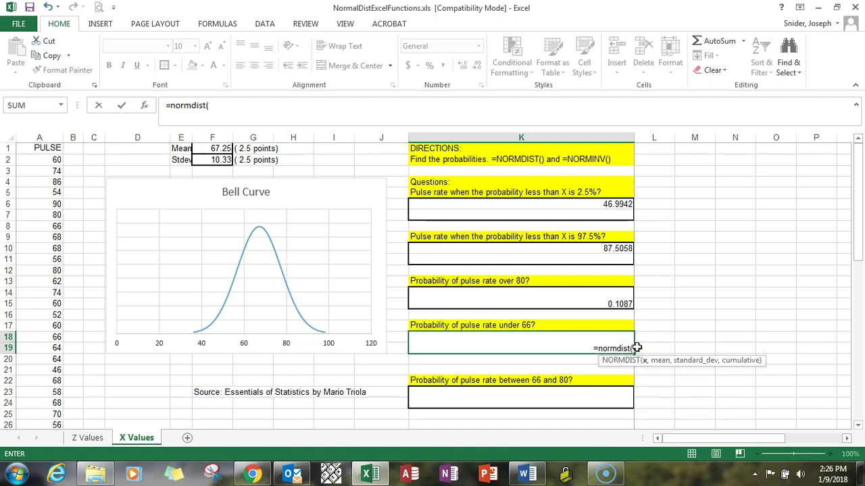
type("66")
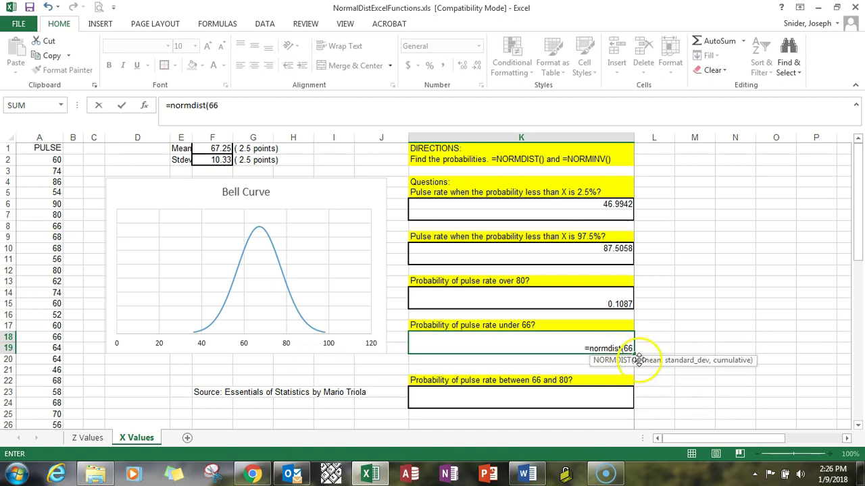
type(",f1,f2,")
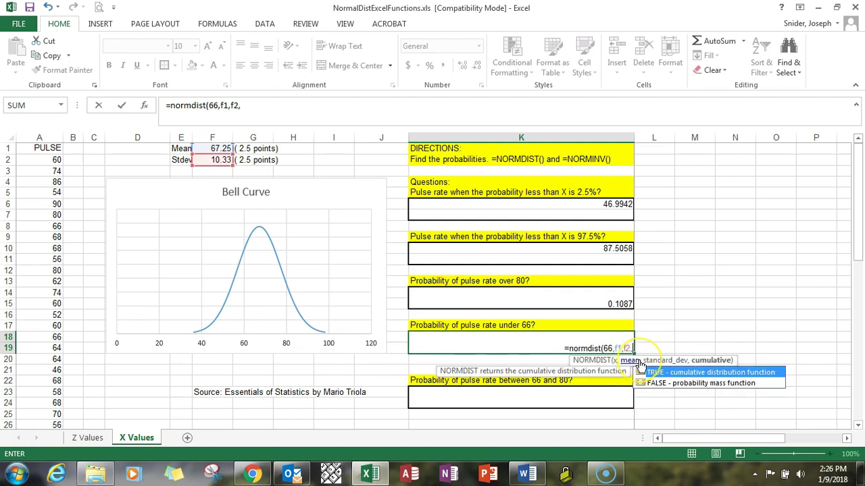
type("tue")
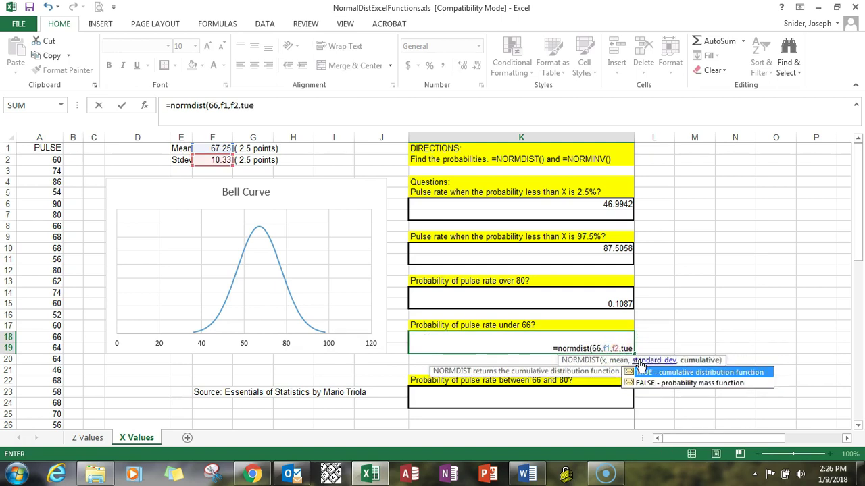
key("BackSpace")
key("BackSpace")
type("rue)")
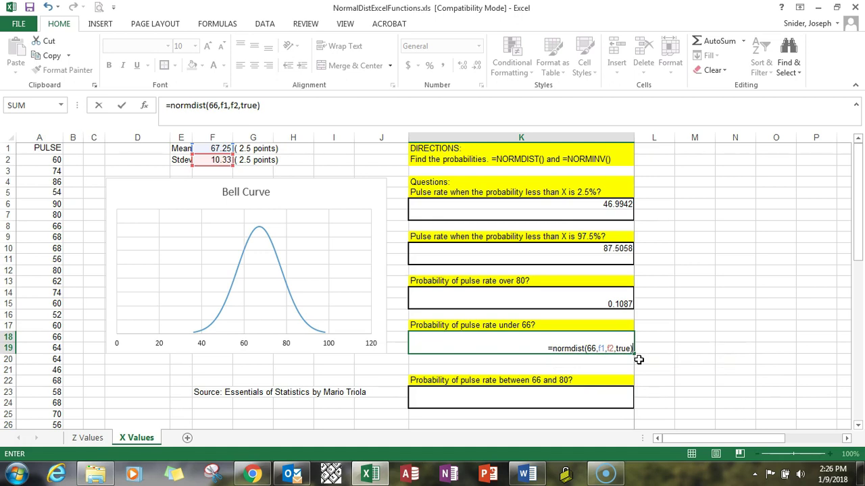
key("Return")
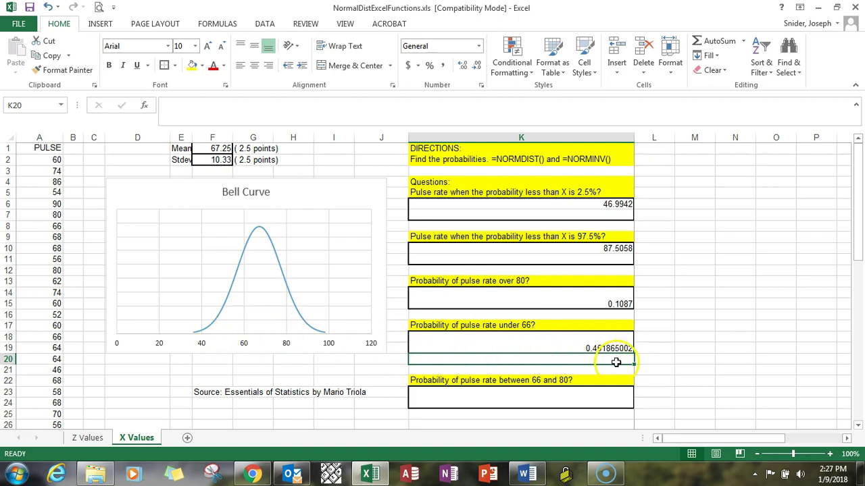
Step: Type =NORMDIST(80,F1,F2,TRUE) - NORMDIST(66,F1,F2,TRUE) into merged cell K23
left_click(616, 393)
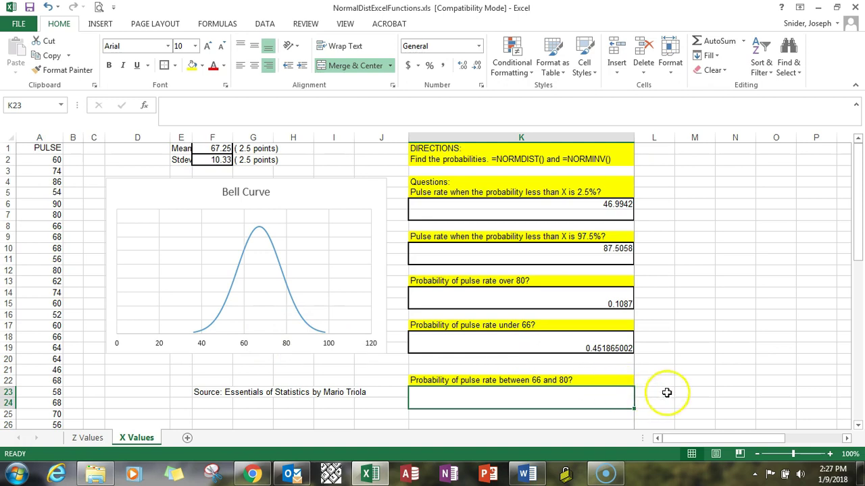
type("=")
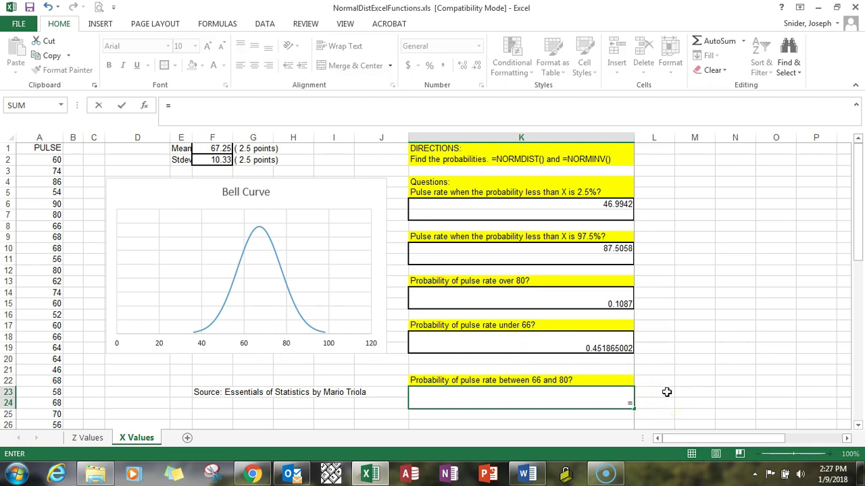
type("normdist(")
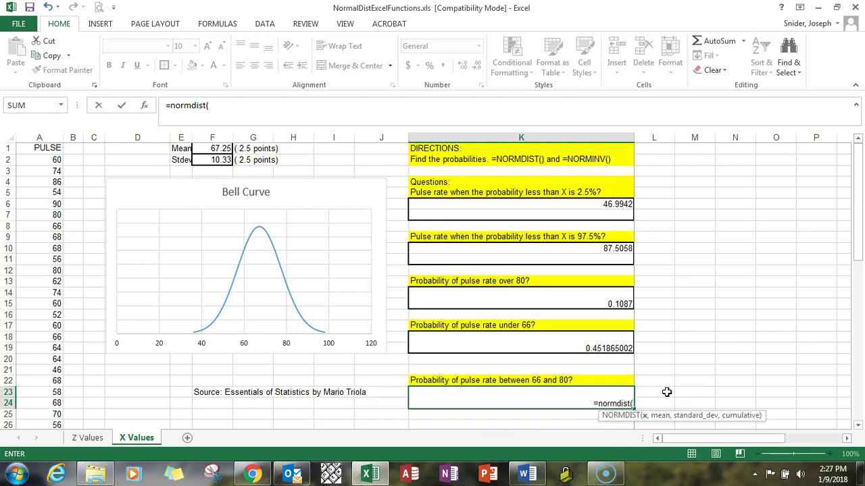
type("80,f1,f2,true)")
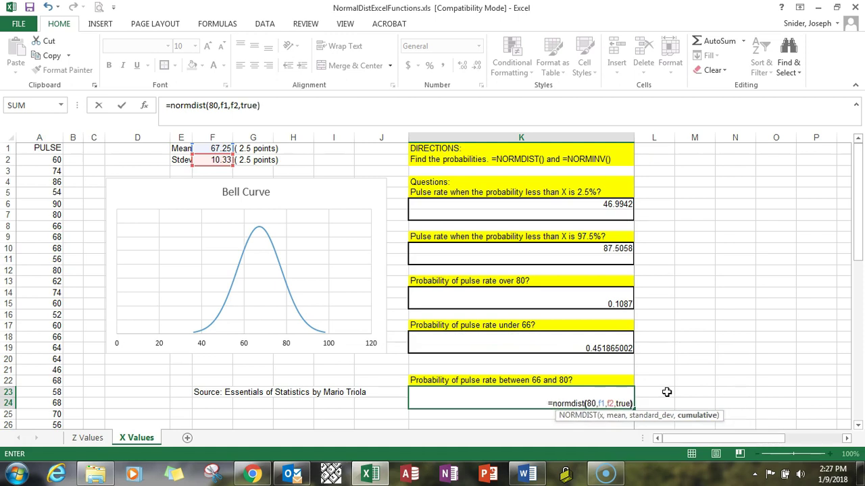
type(" -")
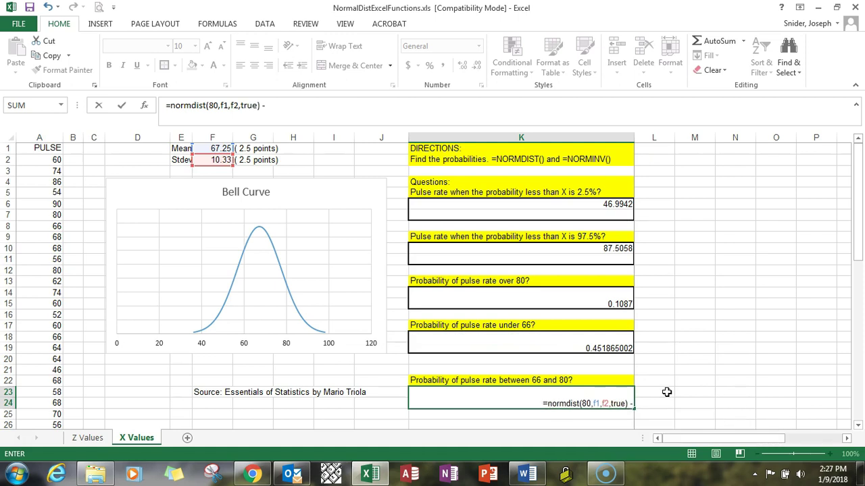
type(" normdist")
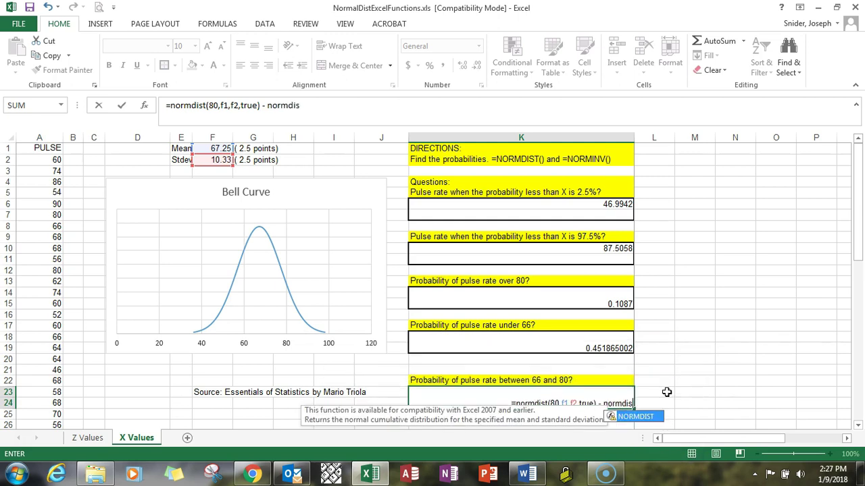
type("(")
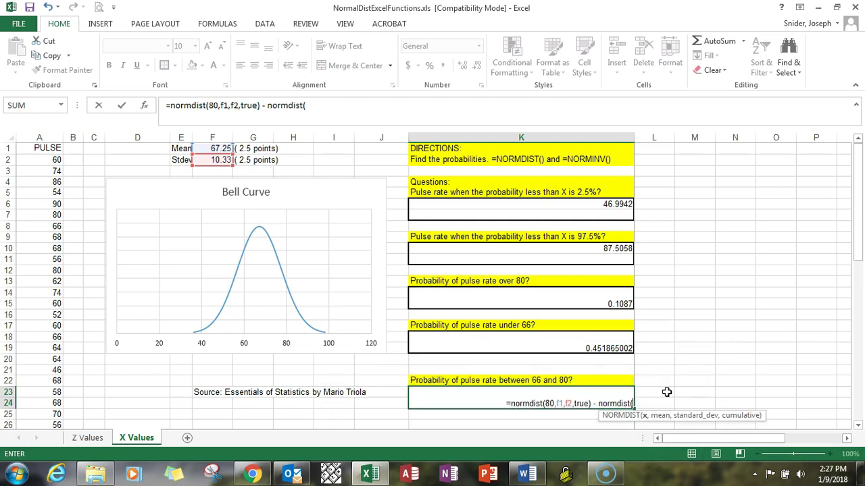
type("66")
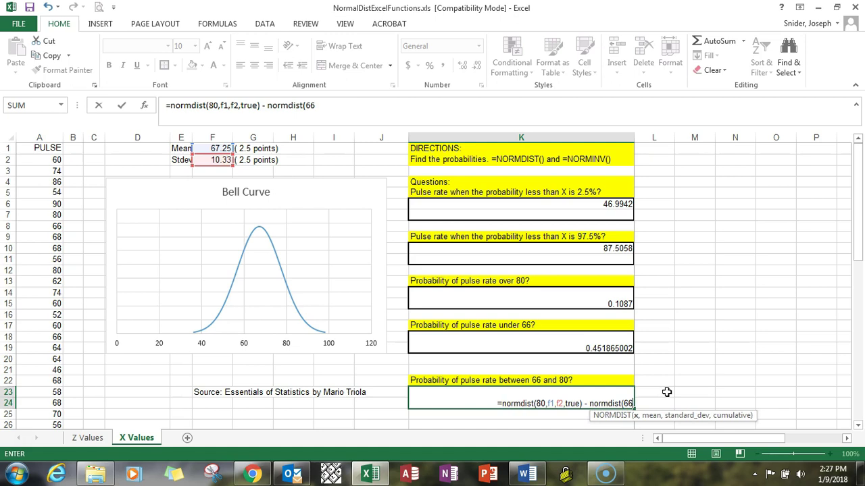
type(",f1,f2,")
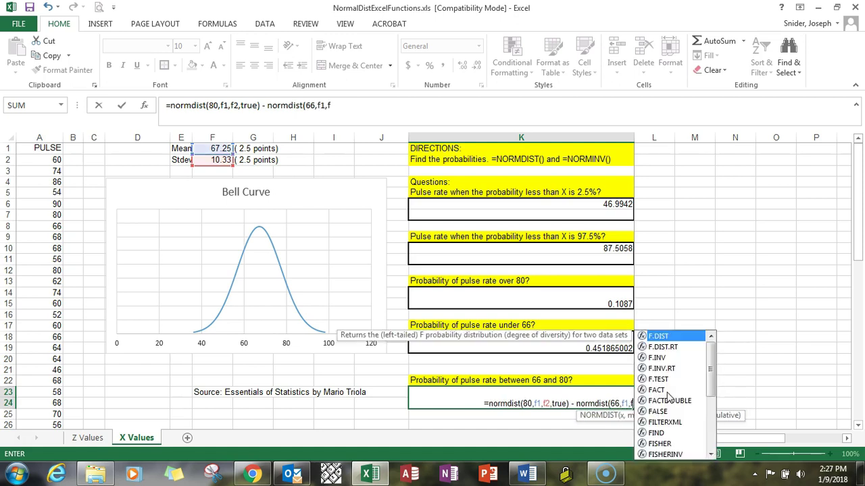
type("true)")
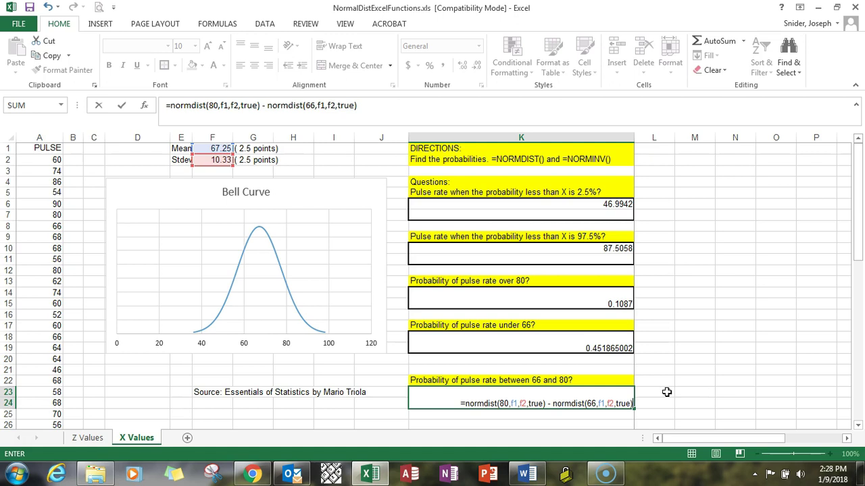
Step: Commit the K23 formula so the between-66-and-80 probability shows 0.439477299
key("Return")
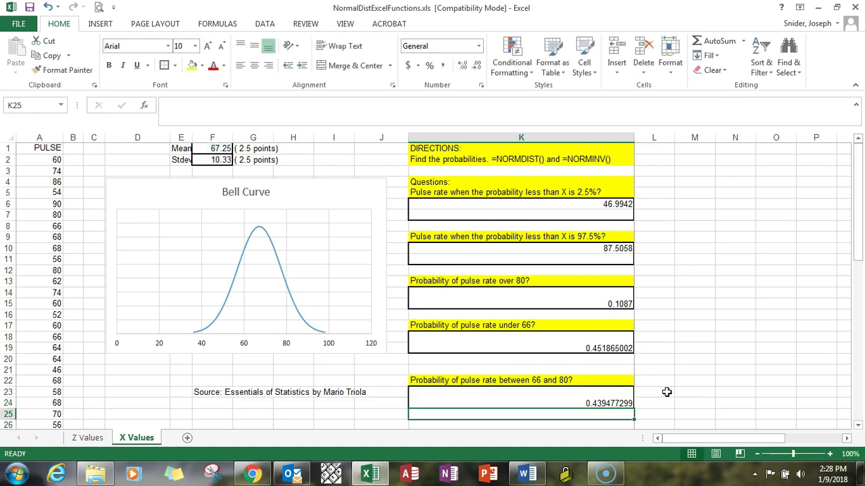